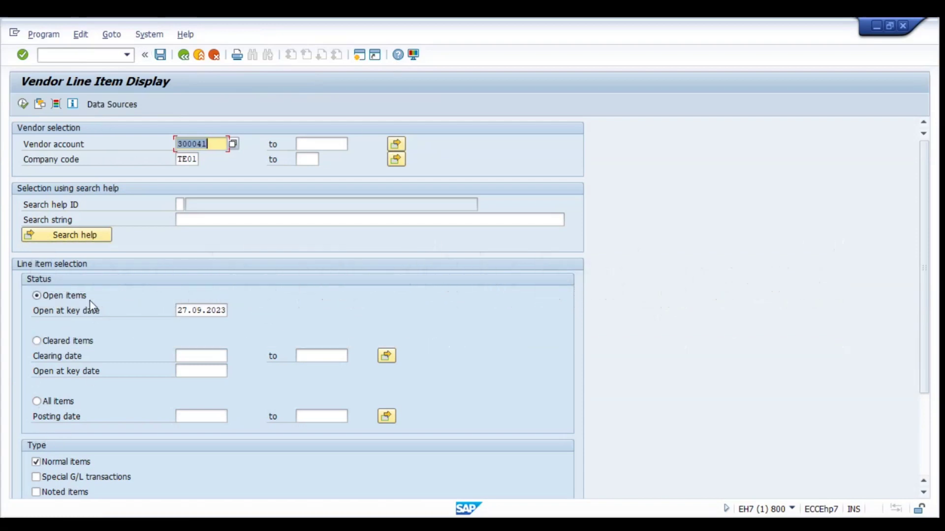
Run the vendor open items report in the foreground to view its line items, and return to the selection screen.
click(23, 104)
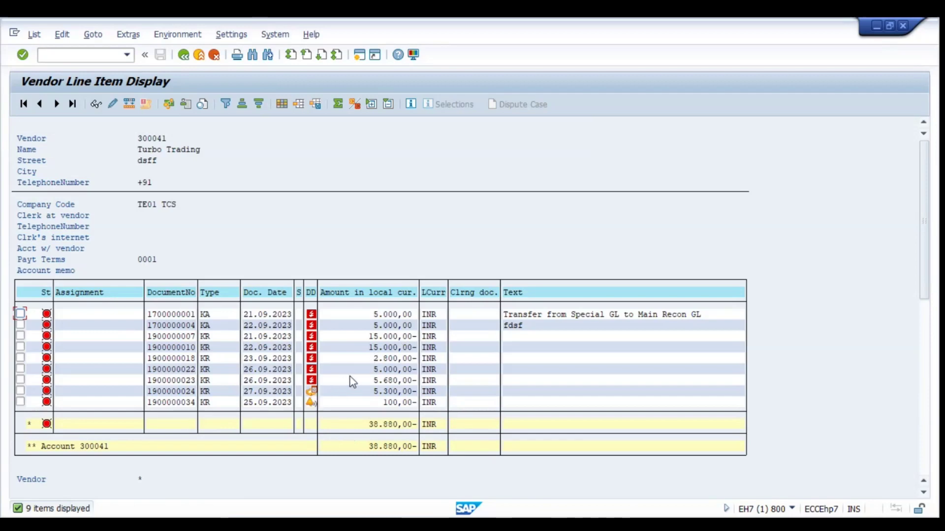
click(184, 55)
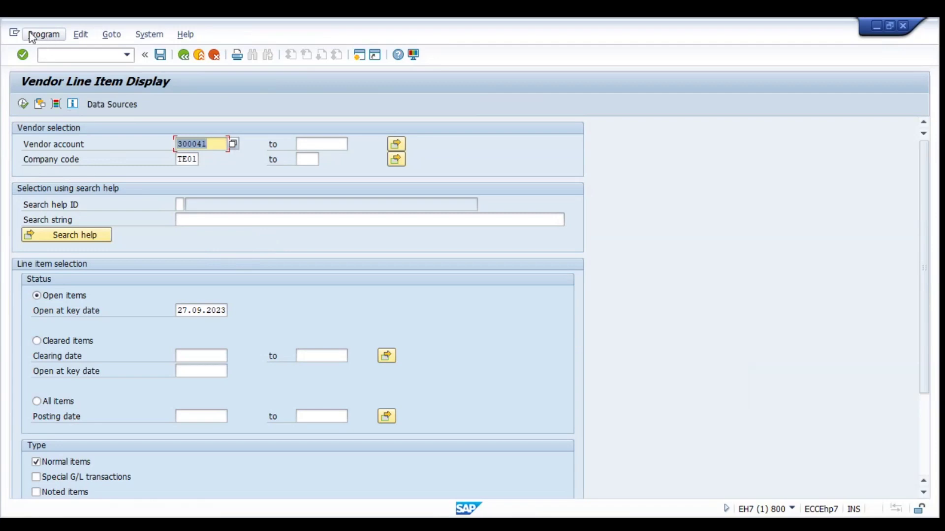
Start background execution of the vendor line item report with output device LP01 and accept the print formatting.
click(45, 35)
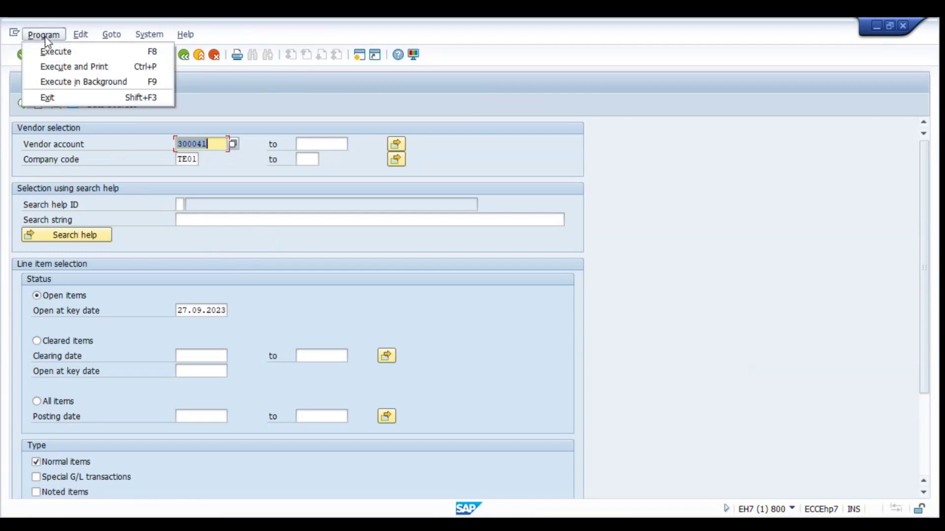
click(79, 82)
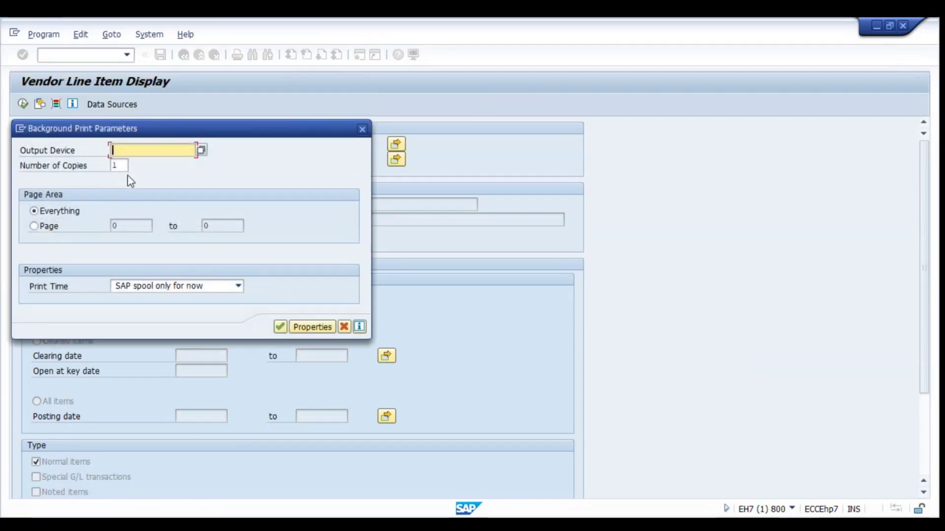
text(lp01)
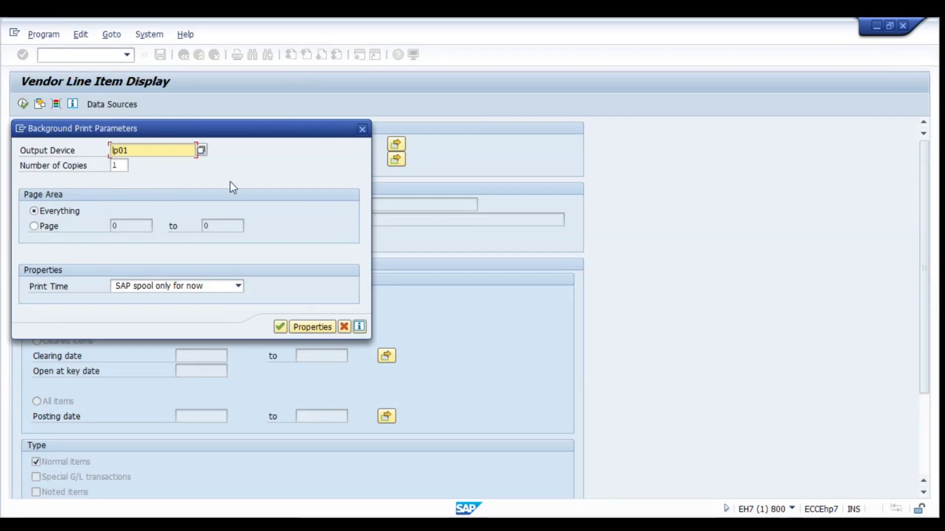
key(BackSpace)
key(BackSpace)
key(BackSpace)
key(BackSpace)
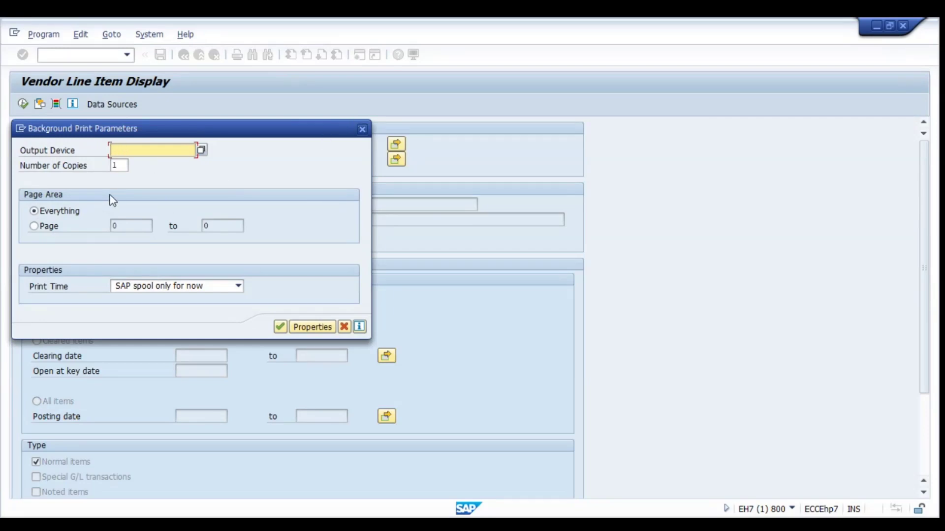
text(LP01)
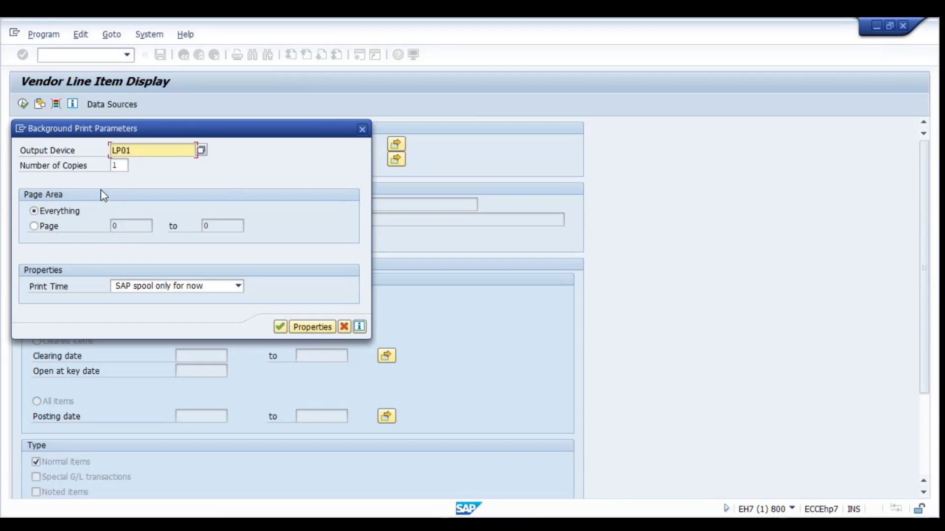
click(280, 327)
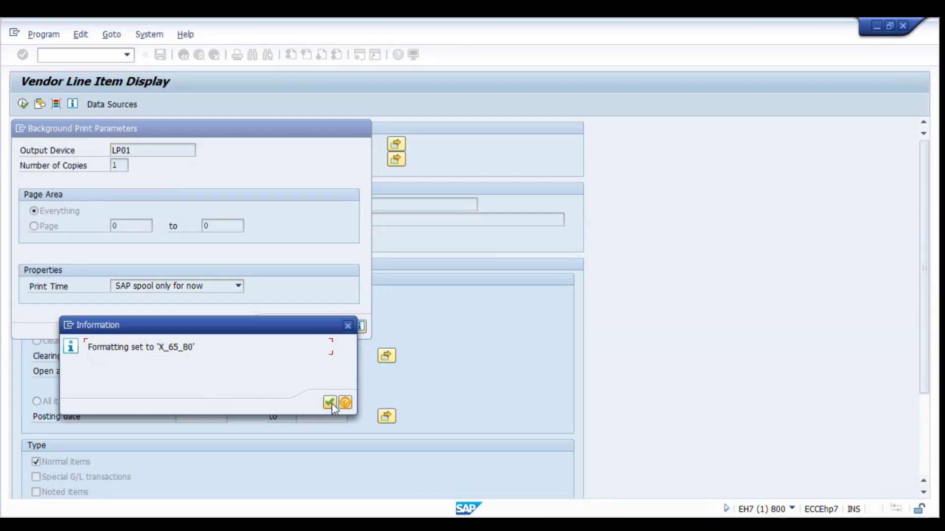
click(329, 403)
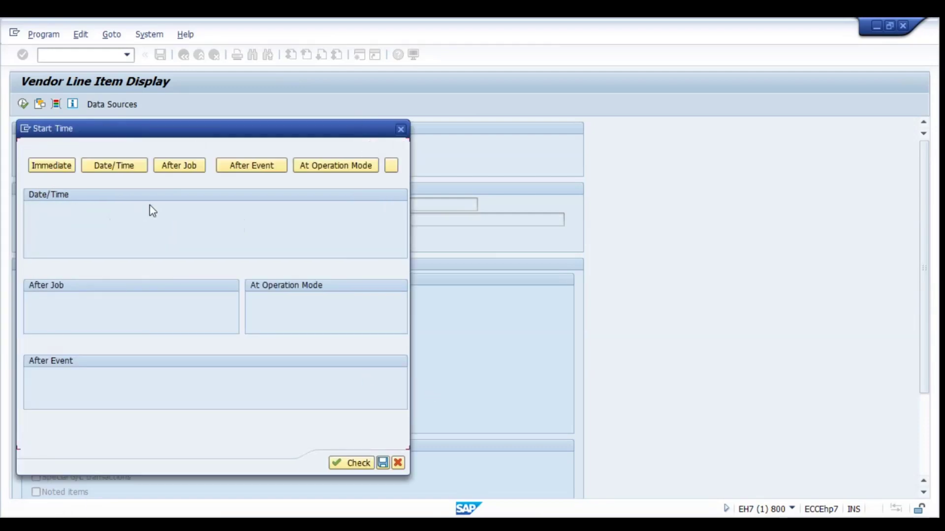
Set the background job to start immediately and save its schedule.
drag(141, 129, 332, 120)
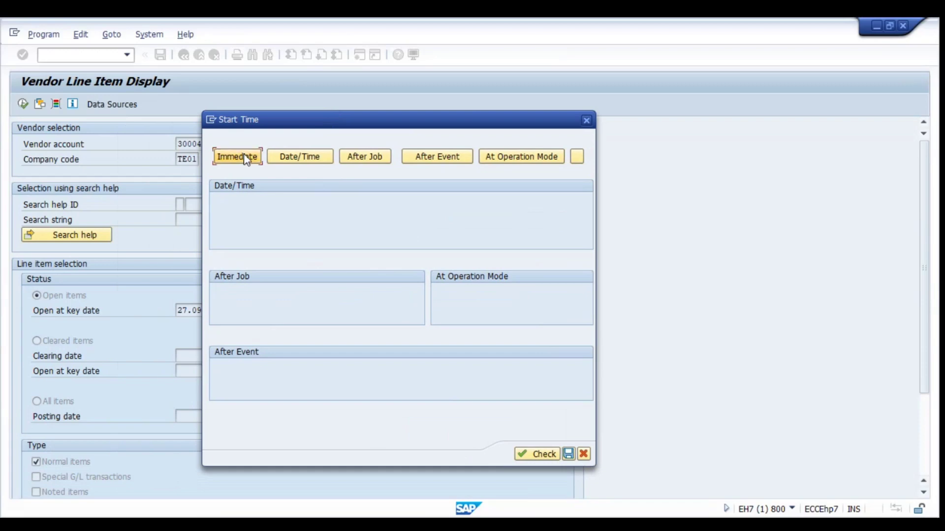
click(241, 157)
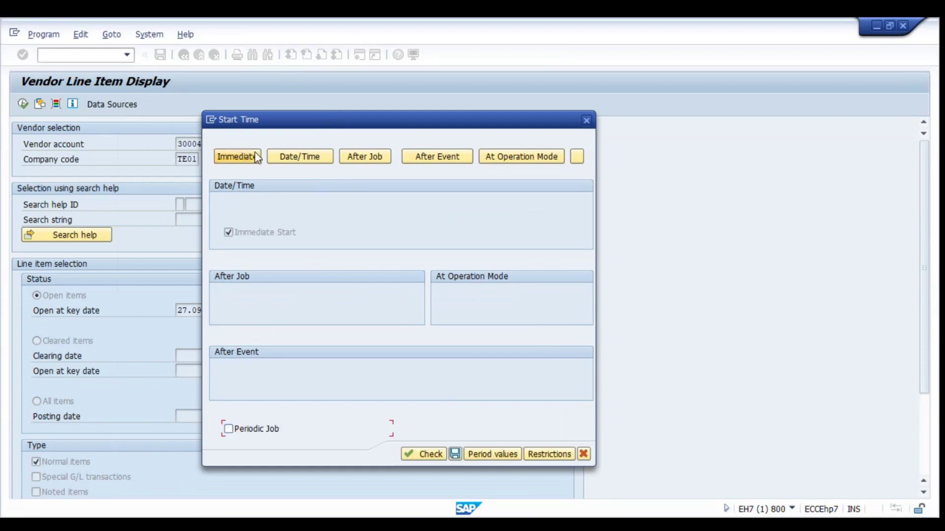
click(445, 455)
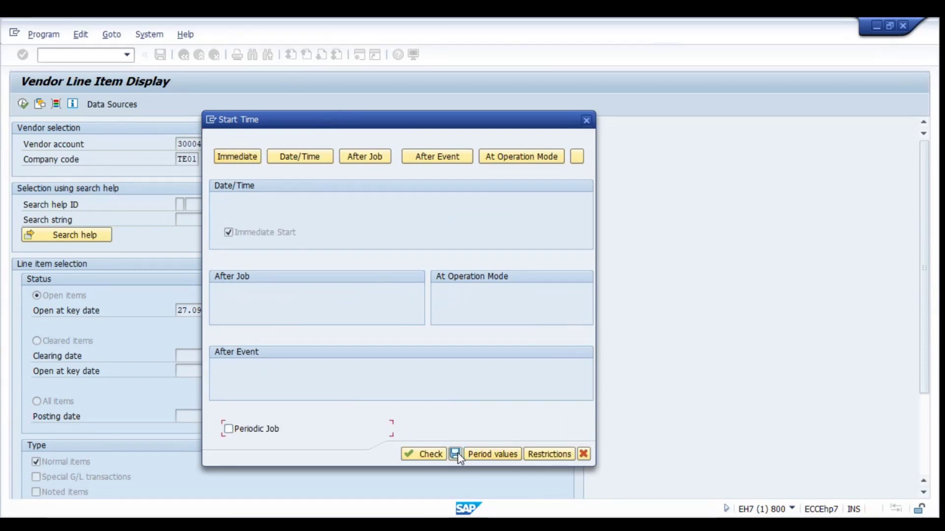
click(456, 453)
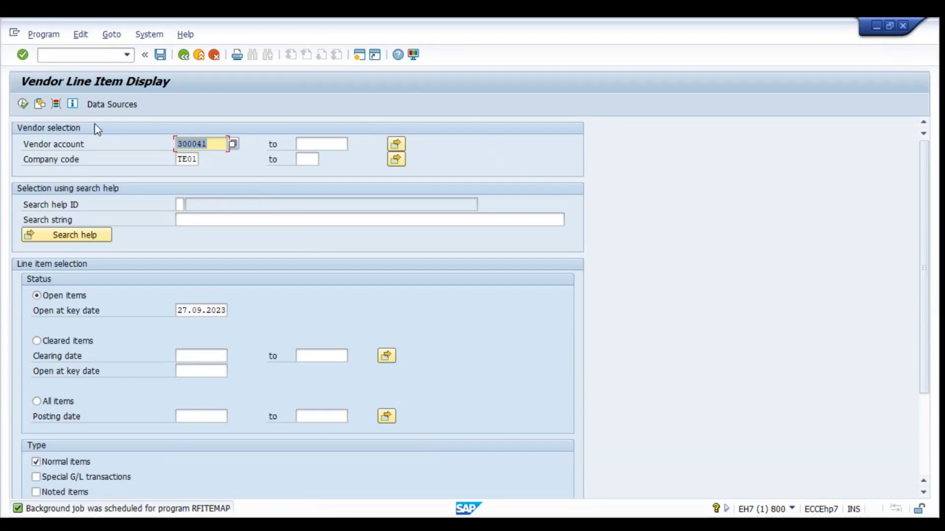
Review the vendor's open line items on screen once more and go back to the report selection.
click(22, 104)
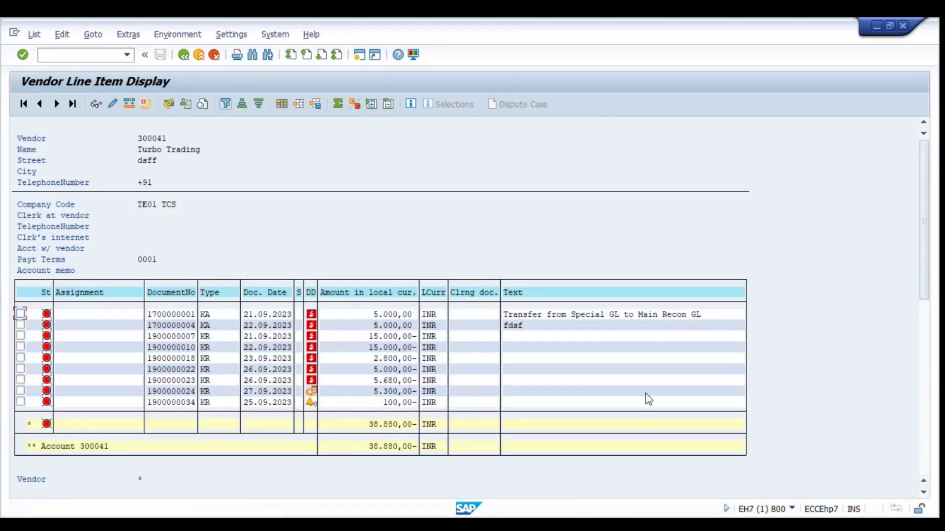
click(183, 55)
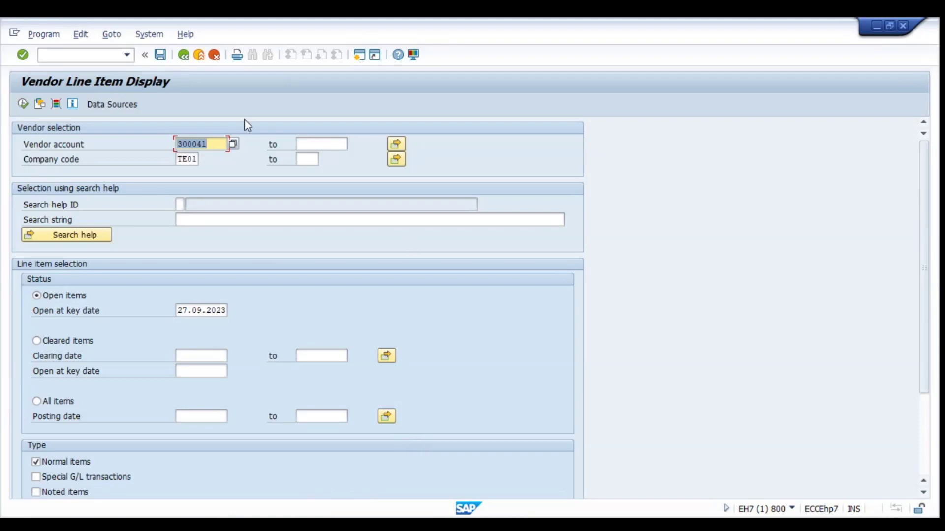
Open the job selection transaction with the command /nsm37.
click(91, 55)
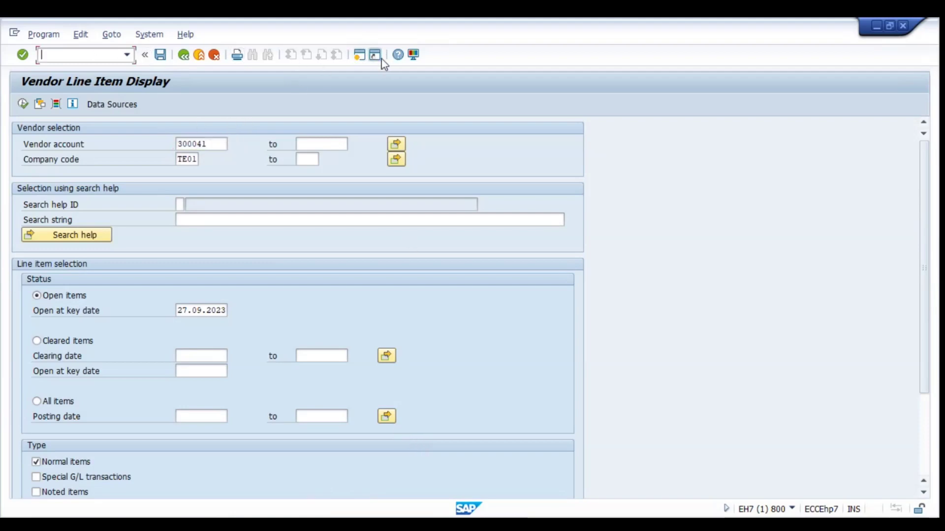
text(/n)
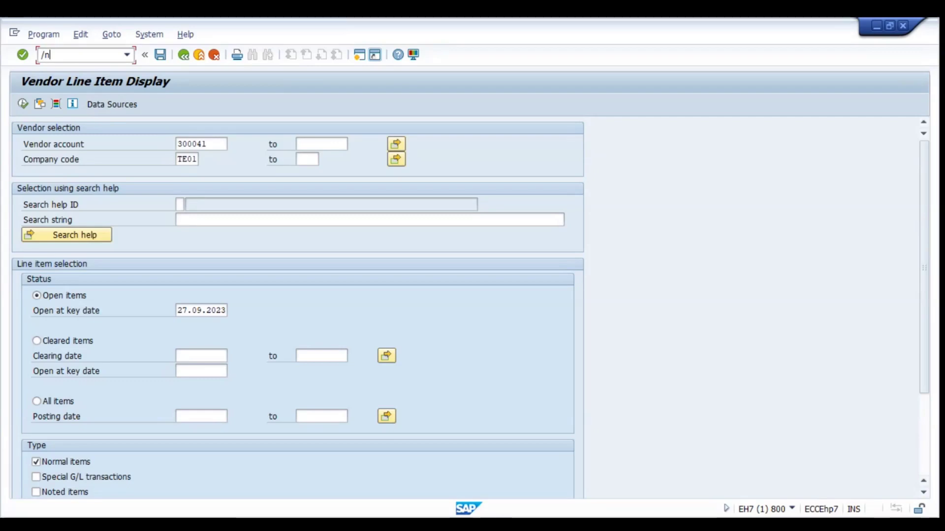
text(sm37)
key(Return)
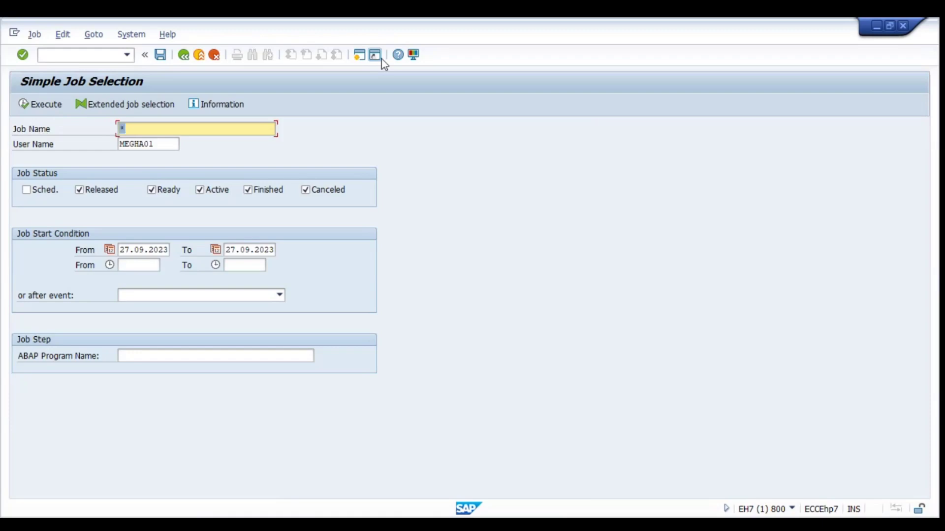
List the current user's background jobs with job name * and the existing date and status filters.
click(166, 144)
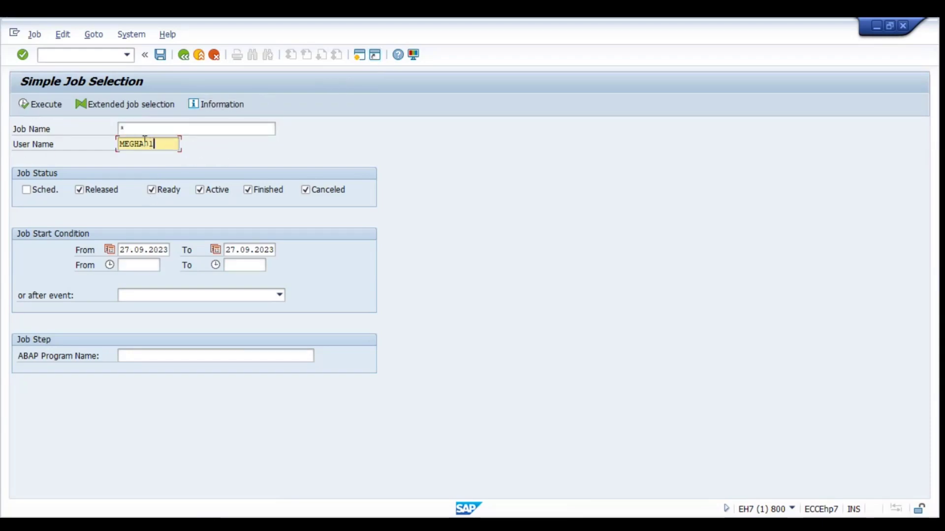
click(136, 129)
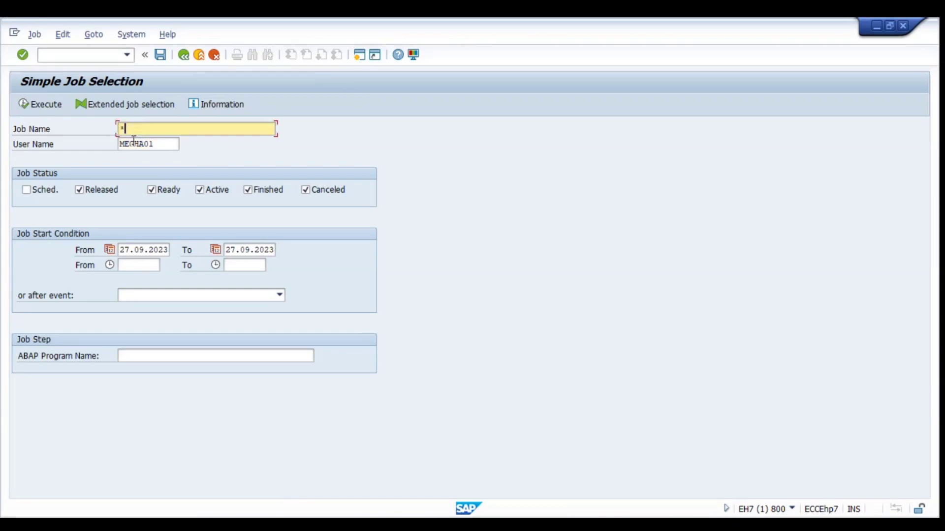
click(39, 106)
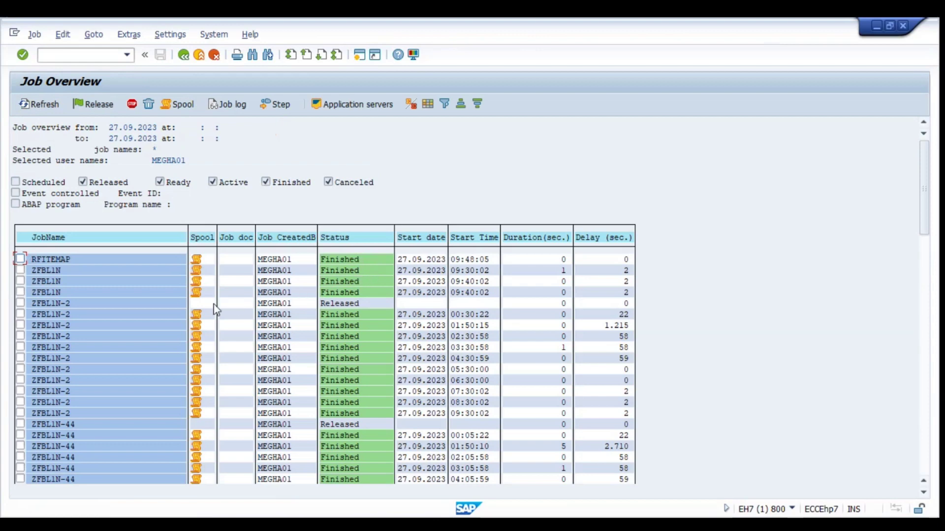
Select the RFITEMAP job and examine its status, duration and delay.
click(63, 261)
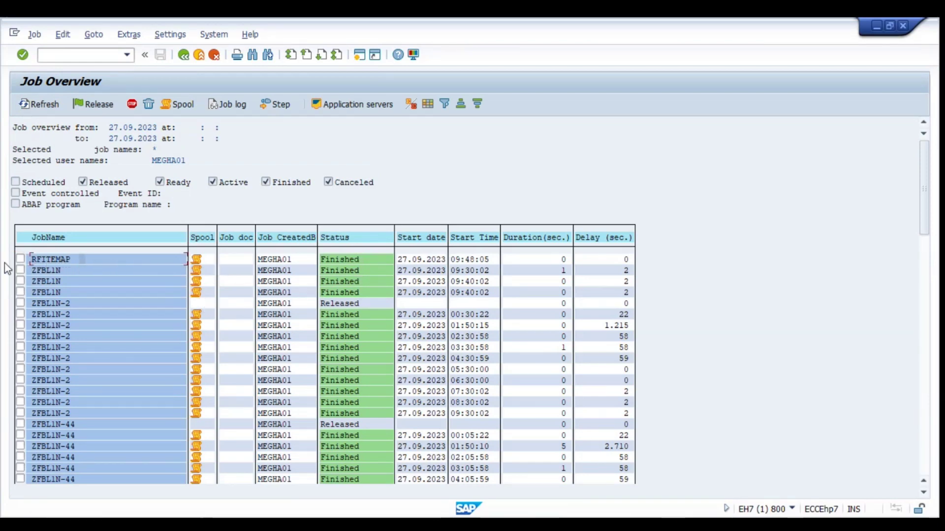
click(22, 259)
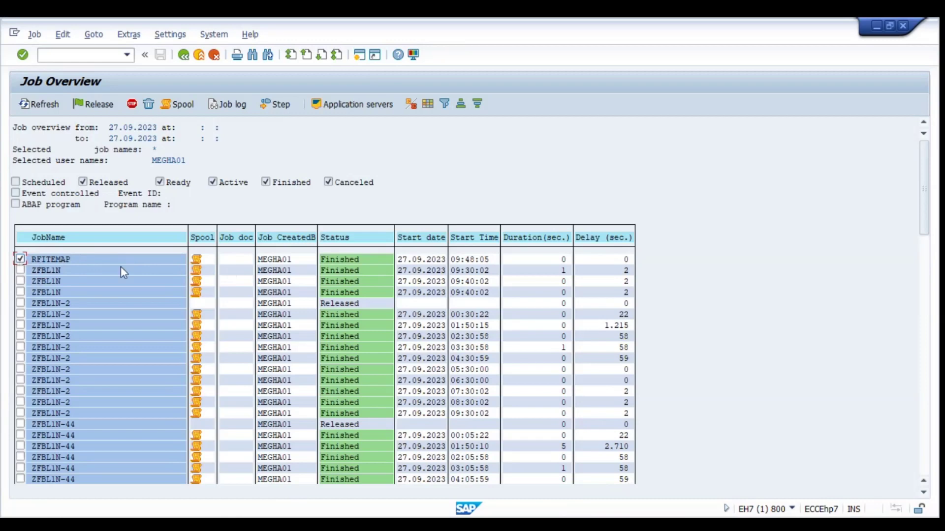
click(366, 261)
click(551, 261)
click(624, 261)
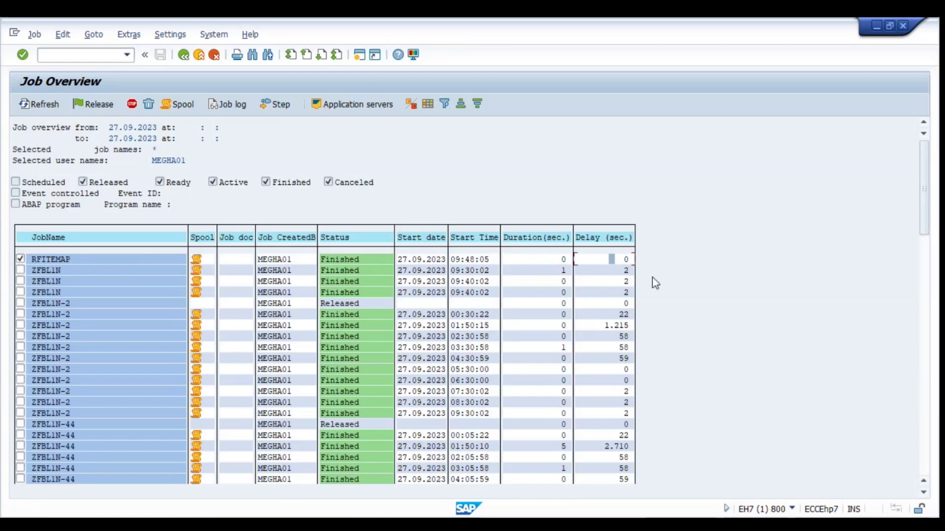
click(552, 265)
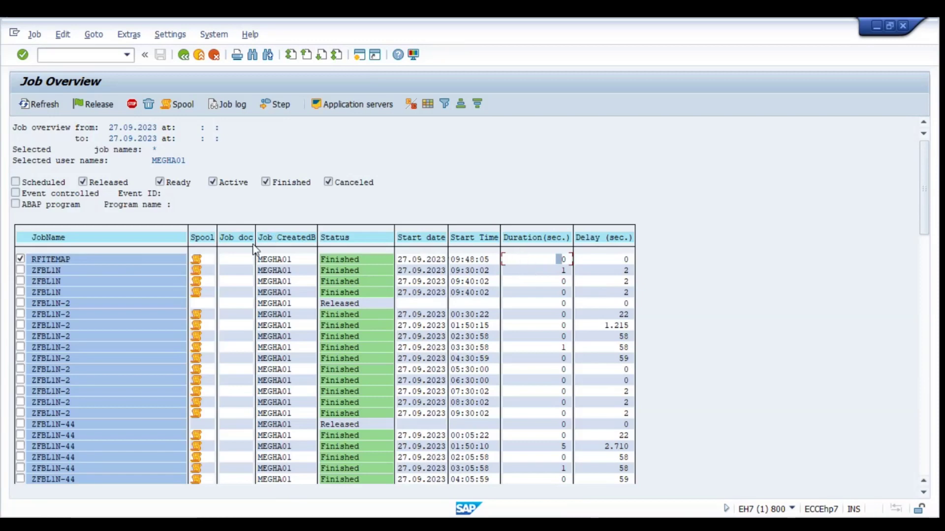
Open the RFITEMAP job's spool request and display its ABAP list output.
click(197, 260)
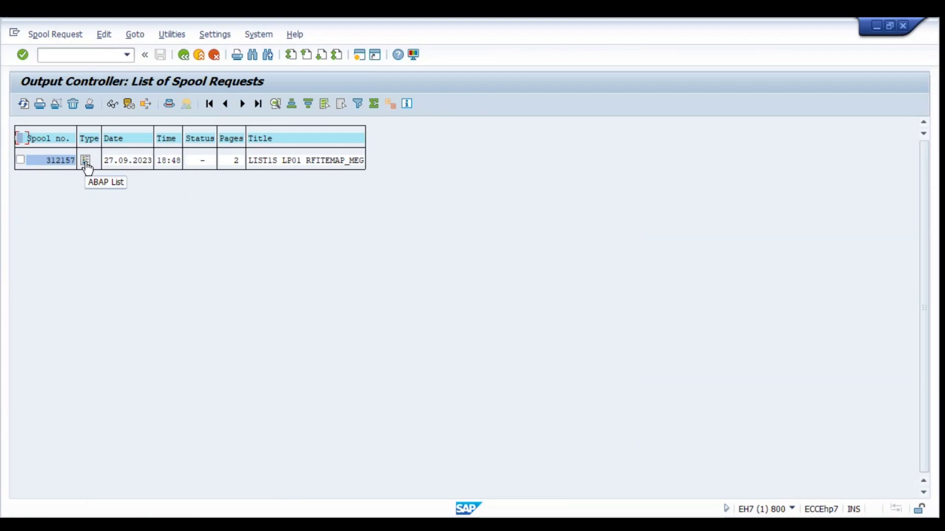
click(85, 162)
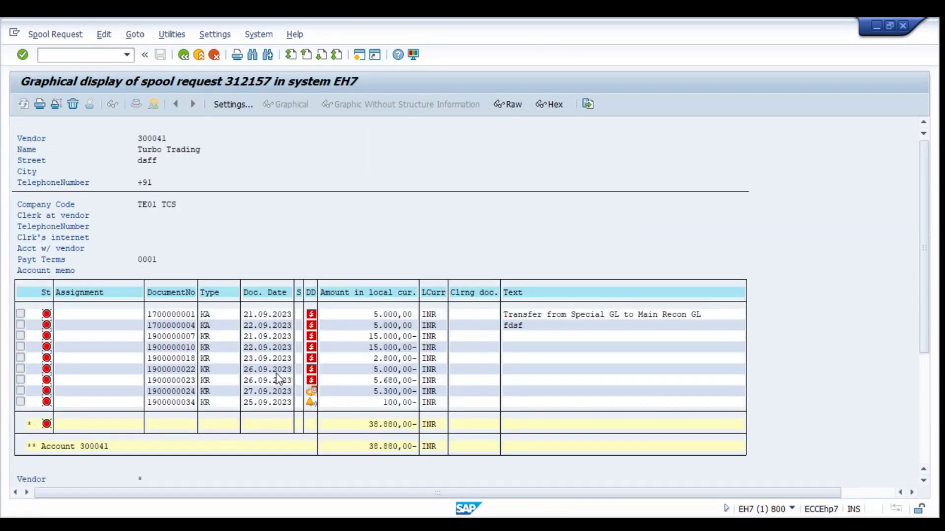
click(39, 36)
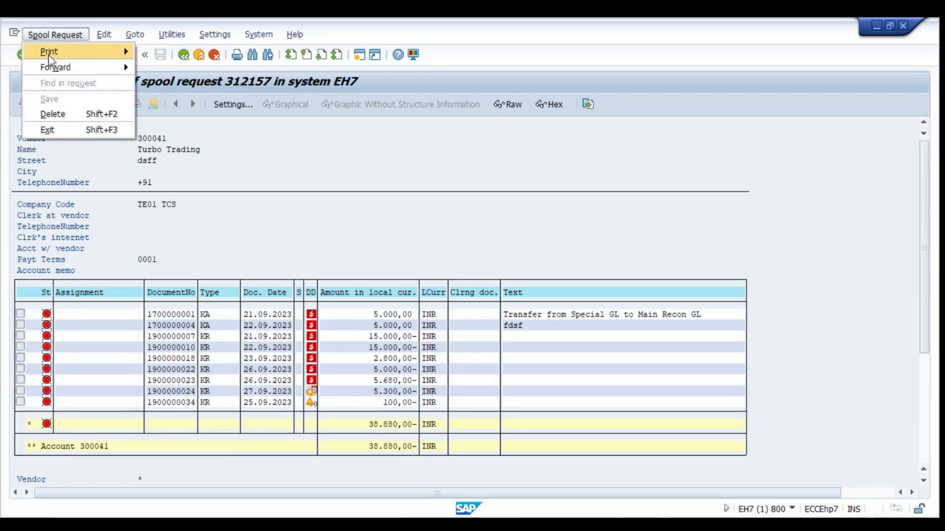
mouse_move(50, 52)
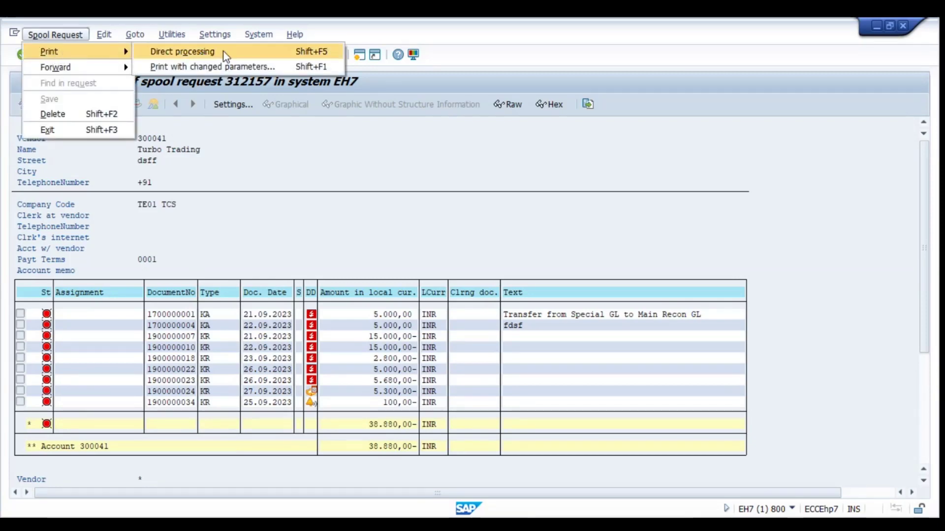
click(401, 208)
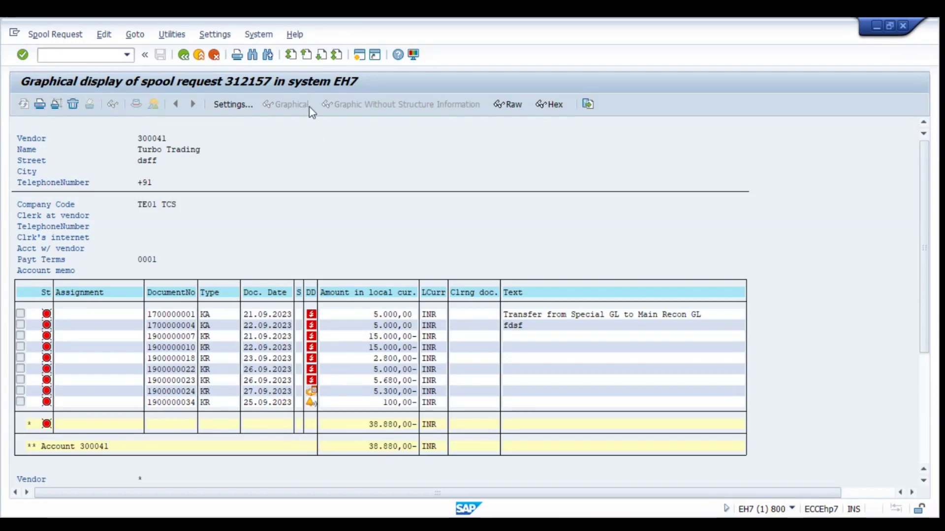
Export the displayed spool list to the clipboard.
click(586, 105)
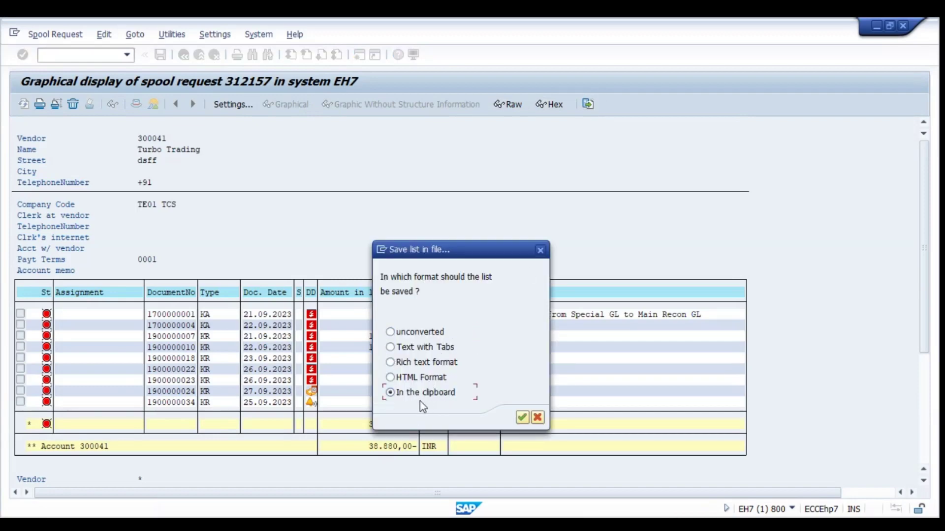
click(522, 417)
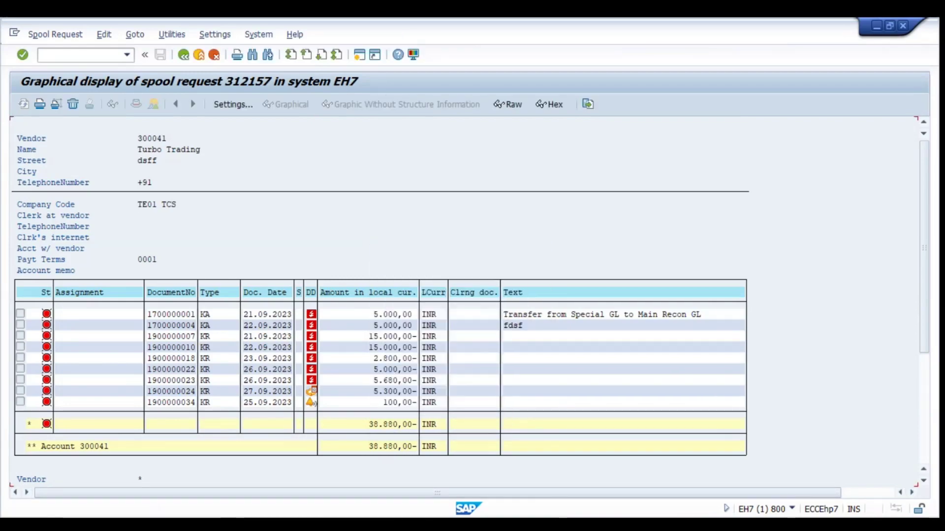
Switch to the Batch-1 workbook in Excel, paste the exported list at cell A1 of Sheet3 and look through it.
key(alt+Tab)
click(310, 498)
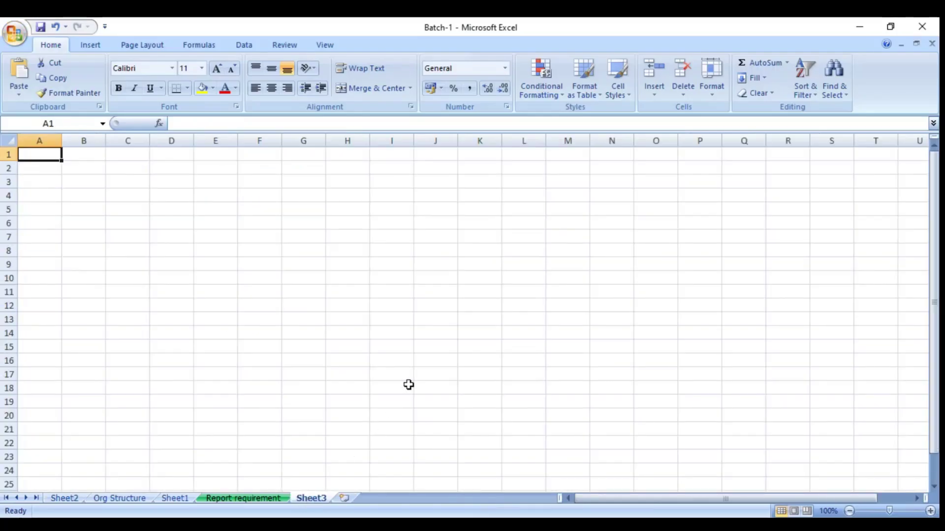
key(ctrl+v)
scroll(492, 287, down, 5)
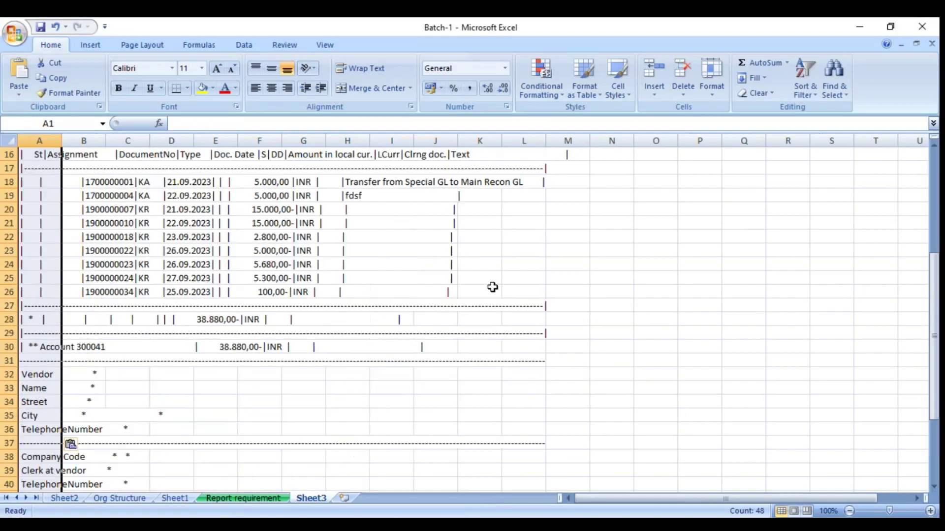
scroll(369, 360, down, 9)
scroll(381, 358, up, 5)
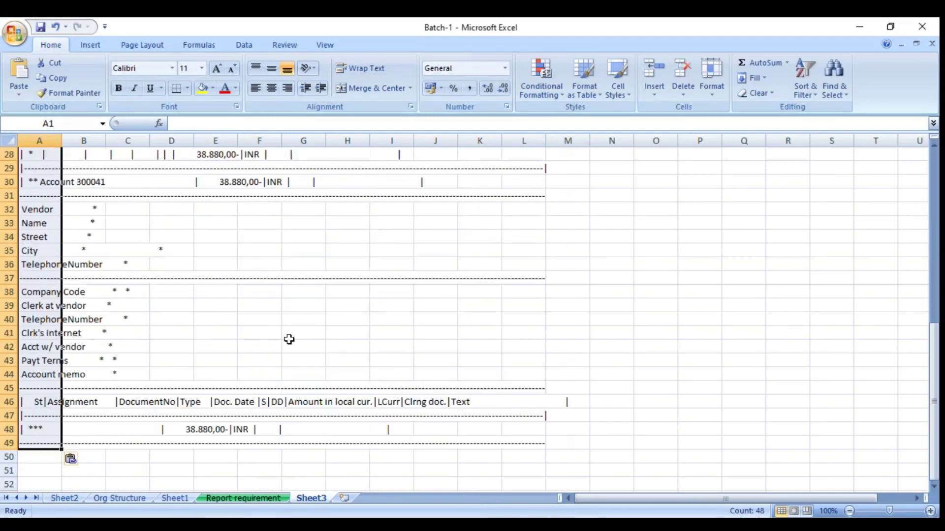
scroll(289, 340, up, 9)
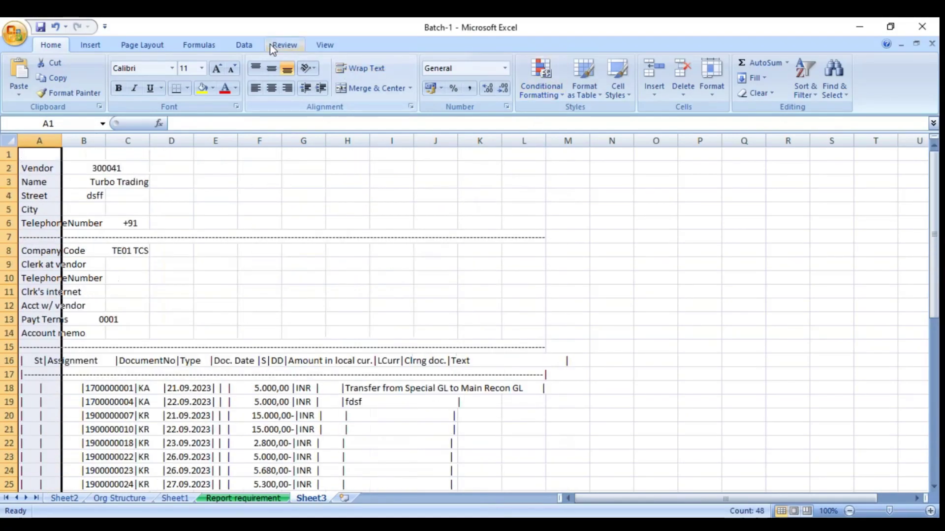
Split the pasted list in column A into separate columns with Text to Columns, using | as the custom delimiter.
click(245, 45)
click(451, 79)
key(Return)
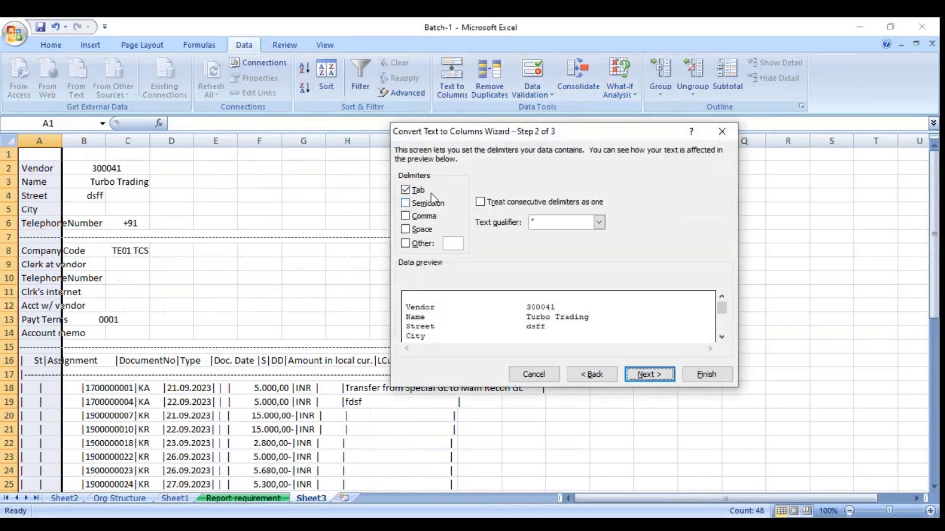
click(418, 190)
click(452, 243)
text(|)
click(707, 374)
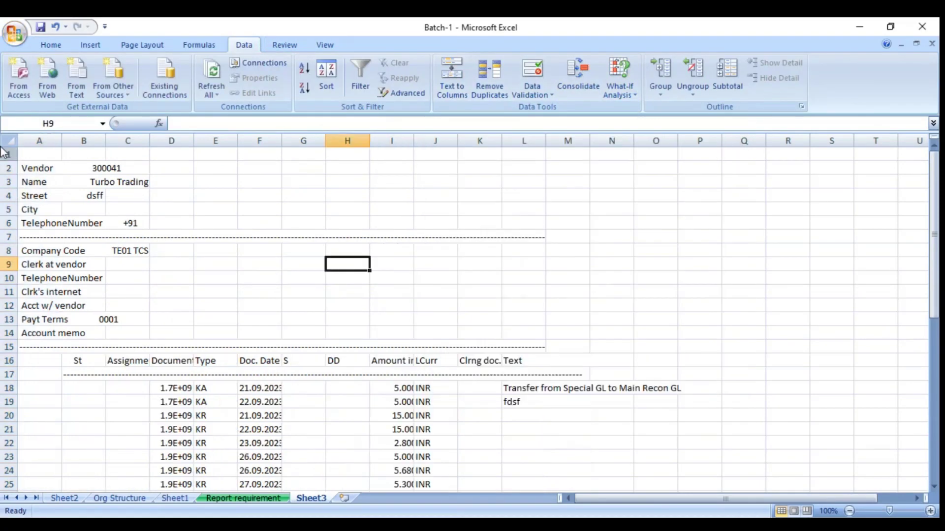
Delete the dashed separator rows above and below the line item header and the one above Company Code.
click(7, 350)
key(ctrl+minus)
click(7, 361)
key(ctrl+minus)
click(304, 374)
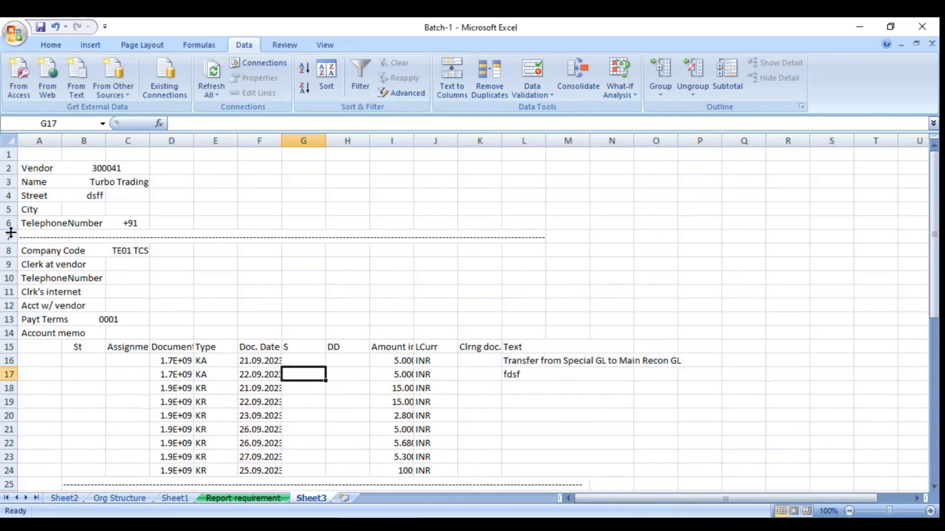
click(9, 236)
key(ctrl+minus)
Widen columns E and F, which hold the document type and date, so the dates show in full.
scroll(348, 305, down, 2)
click(348, 347)
drag(237, 140, 356, 141)
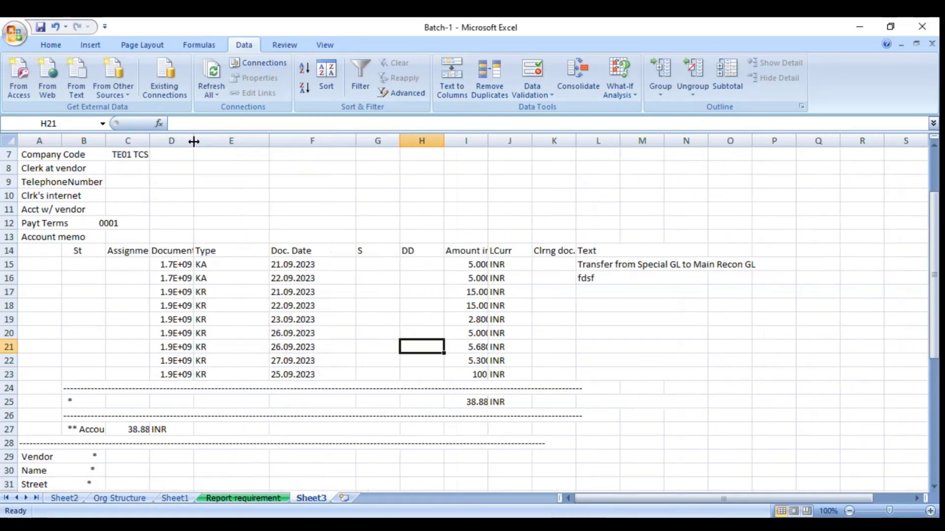